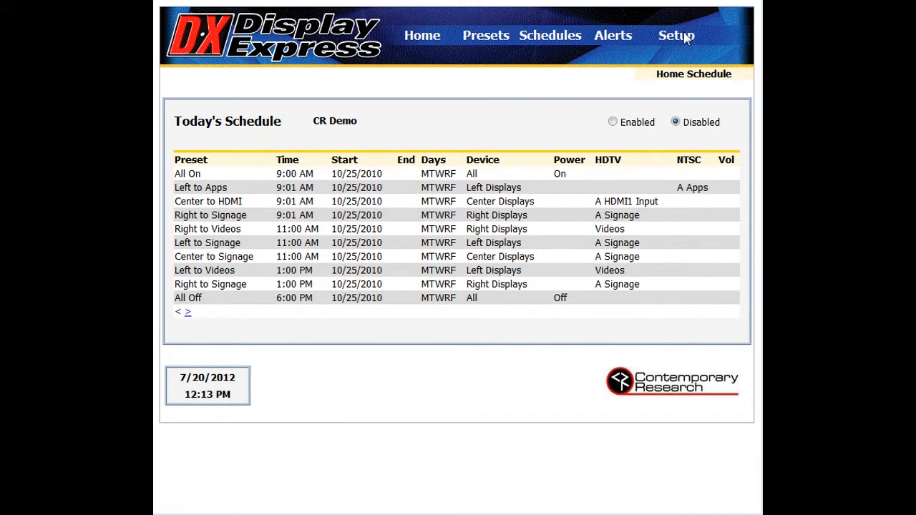
Step: Open the setup options, switch head end communication to RS232 and back to IP, and go to the first head end address
mouse_move(685, 37)
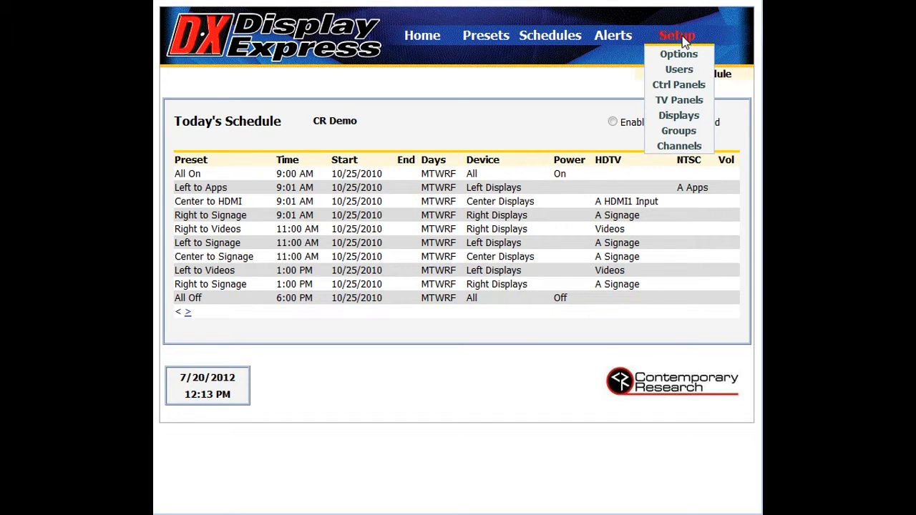
click(683, 55)
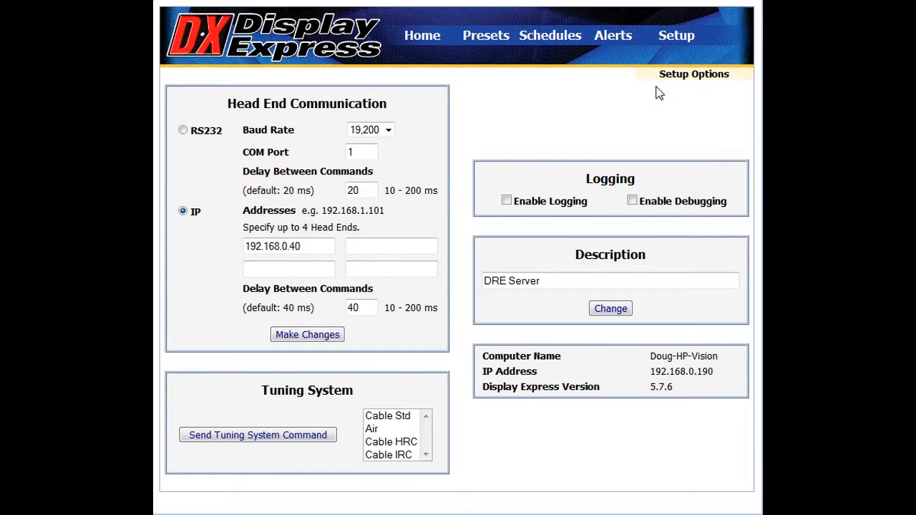
click(185, 133)
click(183, 211)
click(318, 247)
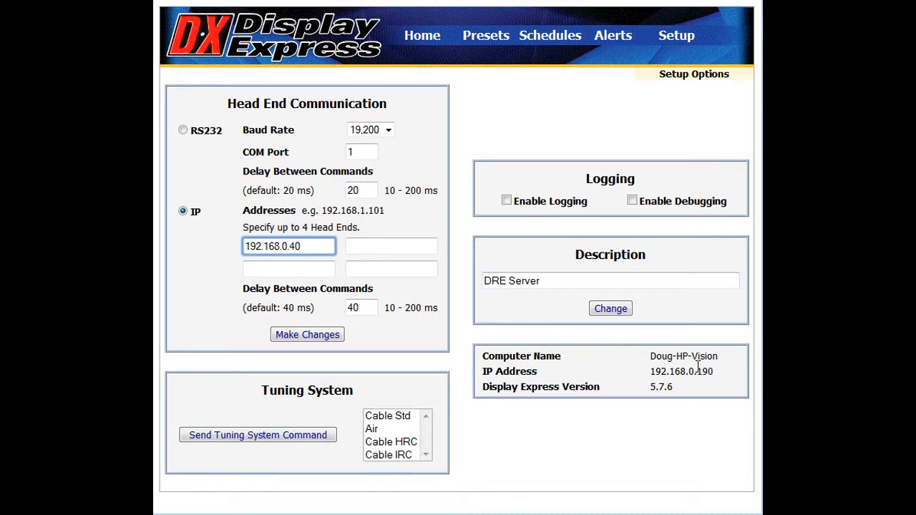
Step: Check the computer and version details and the server description in the setup options
click(681, 390)
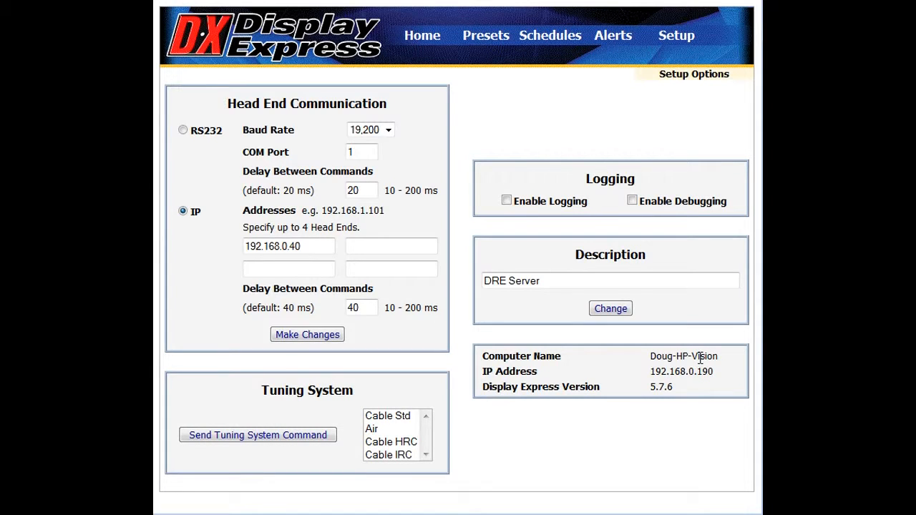
click(639, 281)
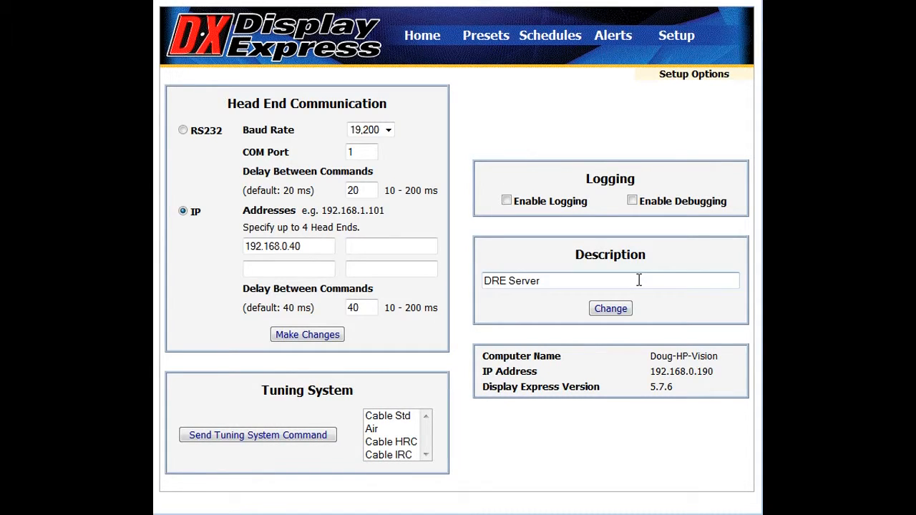
click(639, 281)
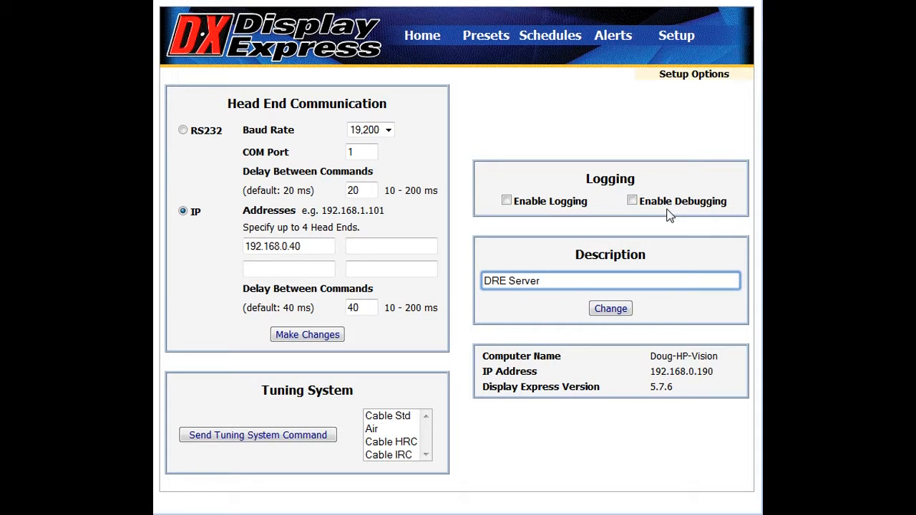
Step: Open the display setup, select display L Side 1, and submit its name and display number as a modification
mouse_move(689, 36)
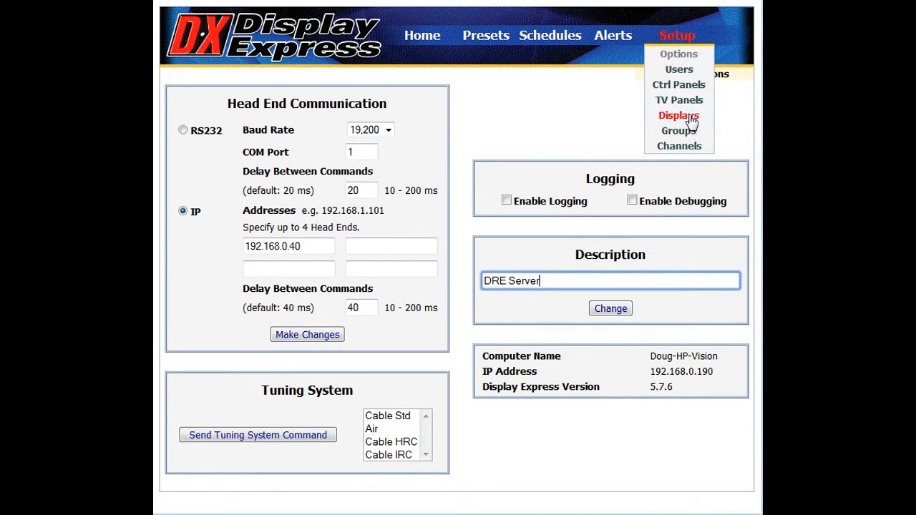
click(689, 118)
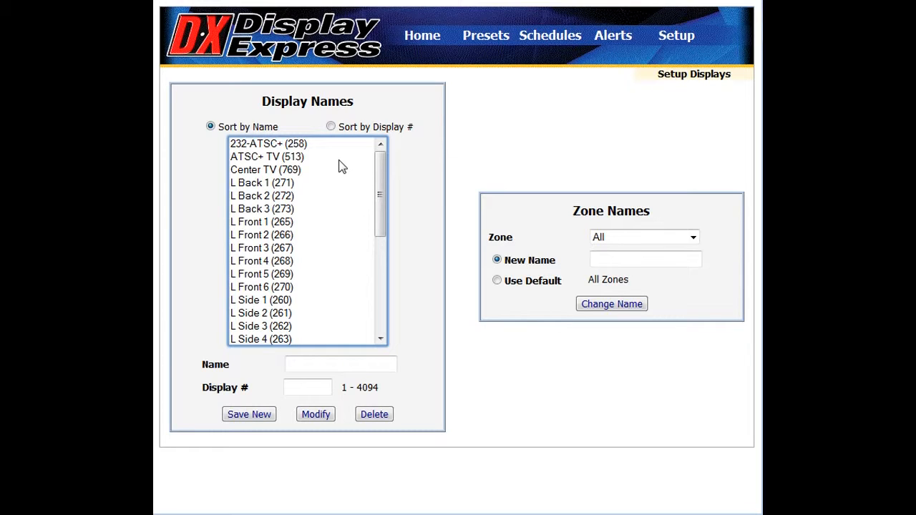
click(242, 303)
click(345, 367)
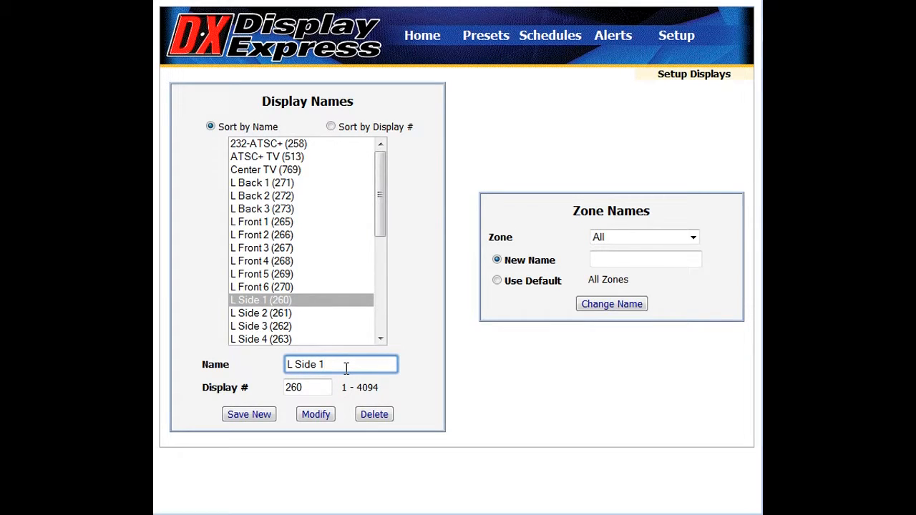
click(333, 387)
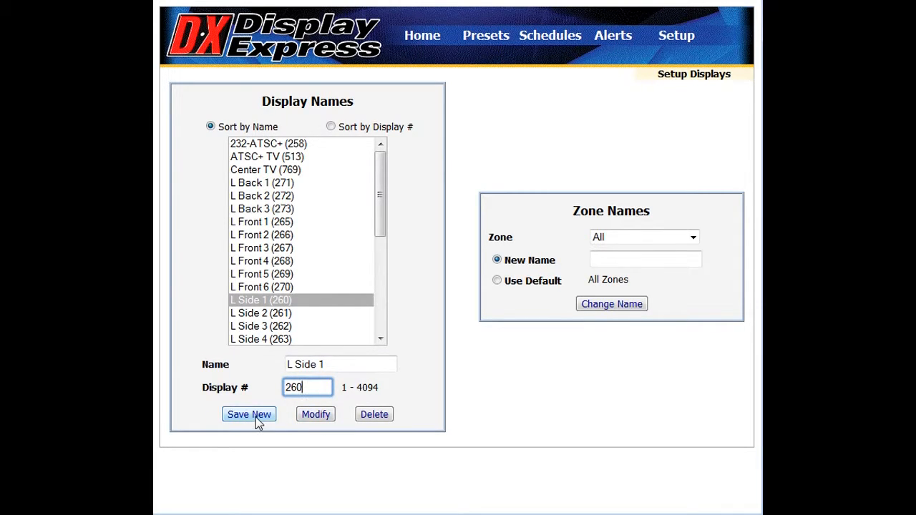
click(316, 418)
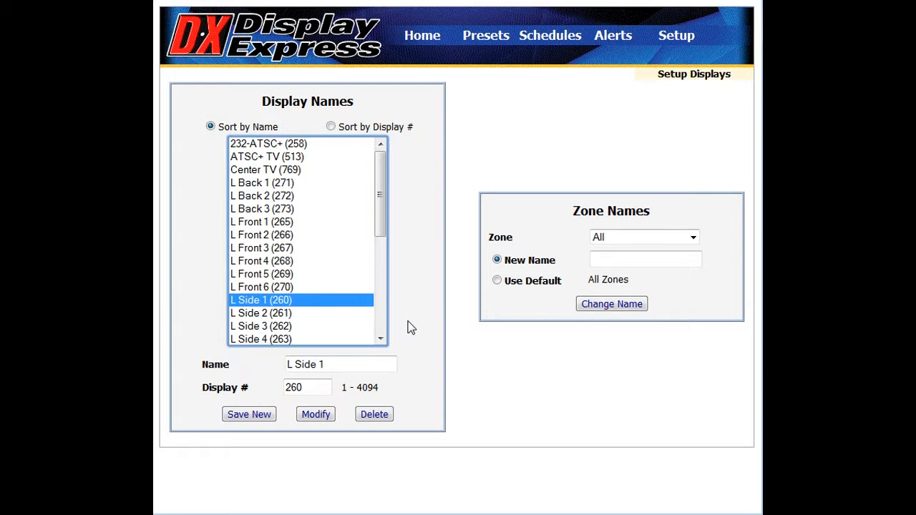
Step: View the default zone names and number ranges for Zone 5 (1281-1535) and Right Displays
click(691, 243)
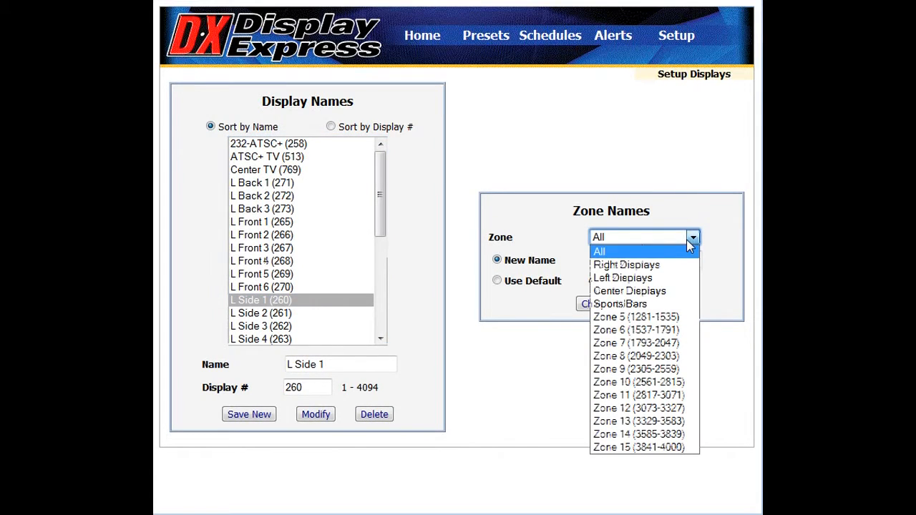
click(646, 319)
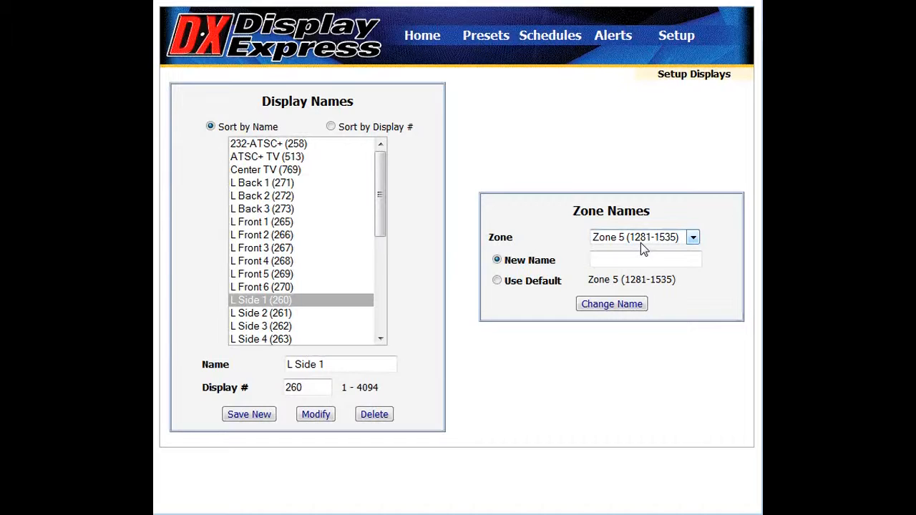
click(694, 239)
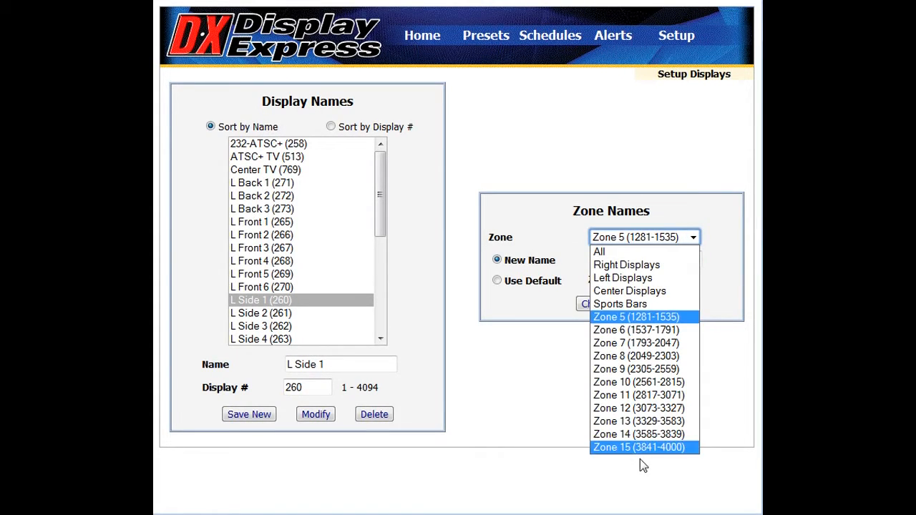
click(636, 265)
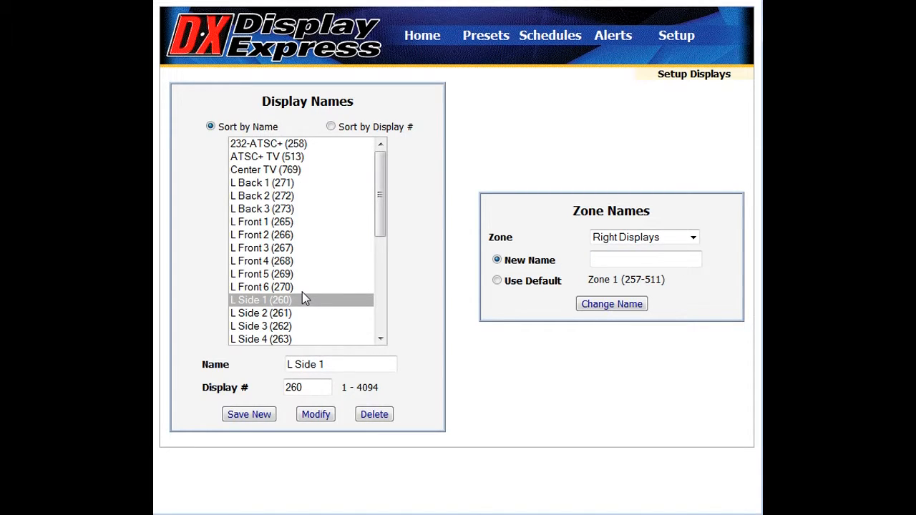
Step: Open the group setup and add display 232-ATSC+ (258) and Zone 5 (1281-1535) to the Large Displays group
click(680, 39)
click(676, 36)
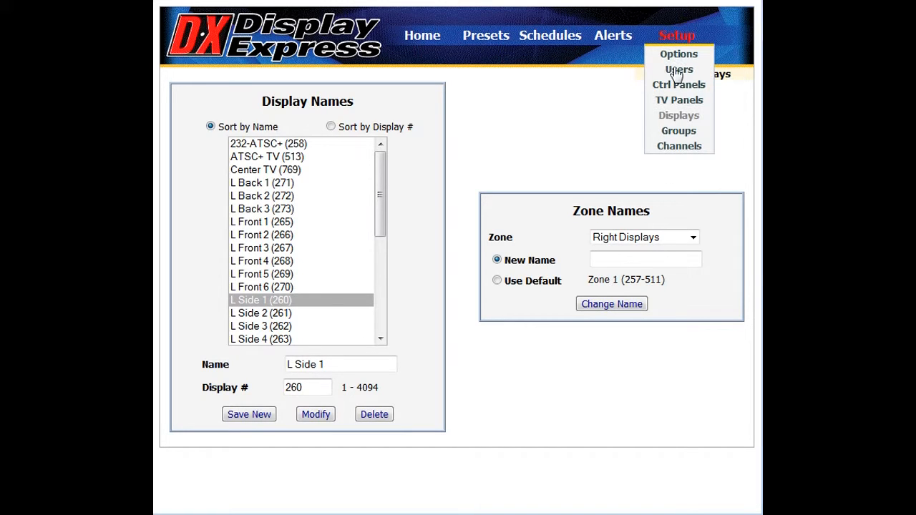
click(673, 130)
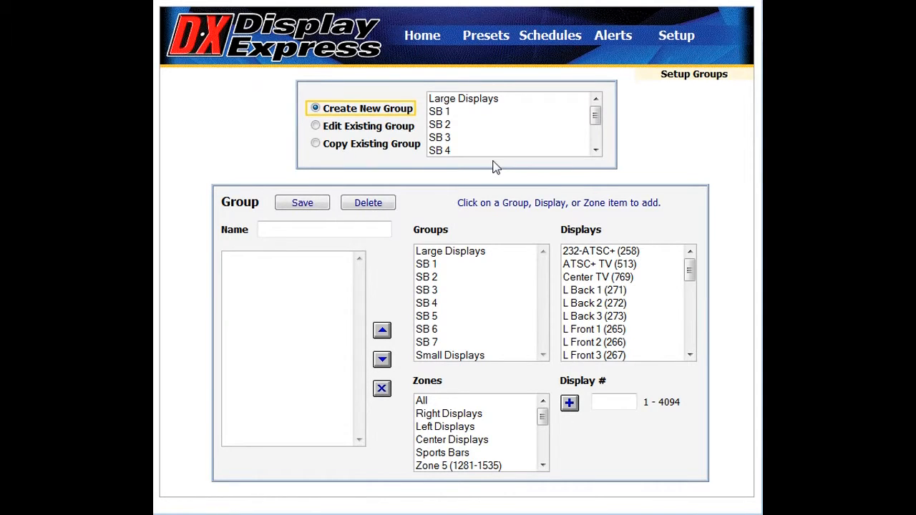
click(480, 101)
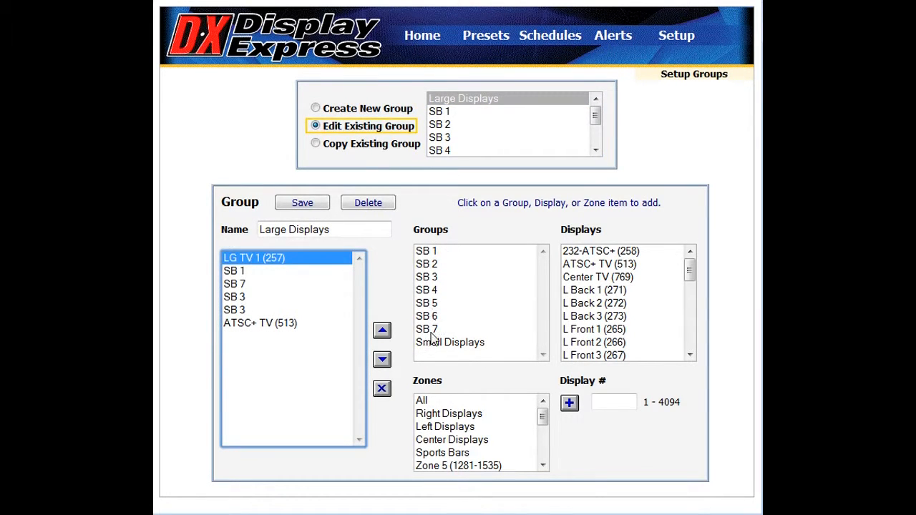
click(585, 254)
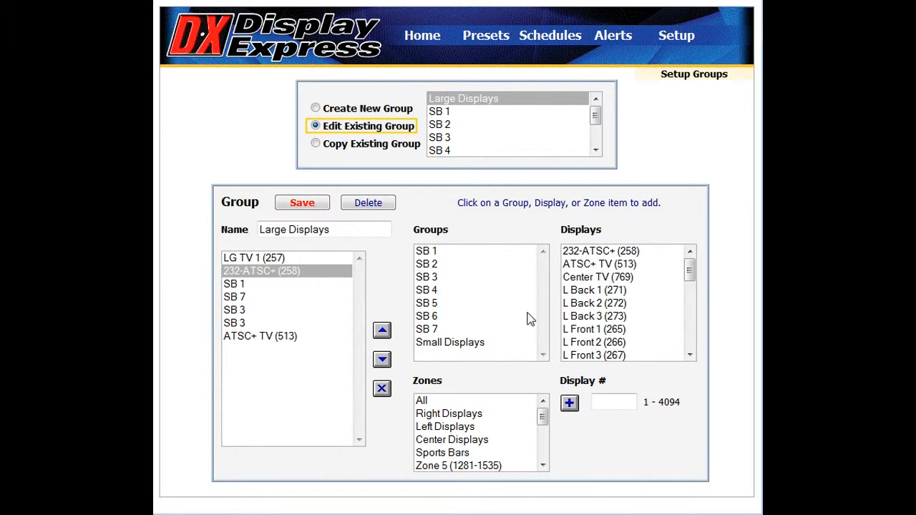
click(428, 469)
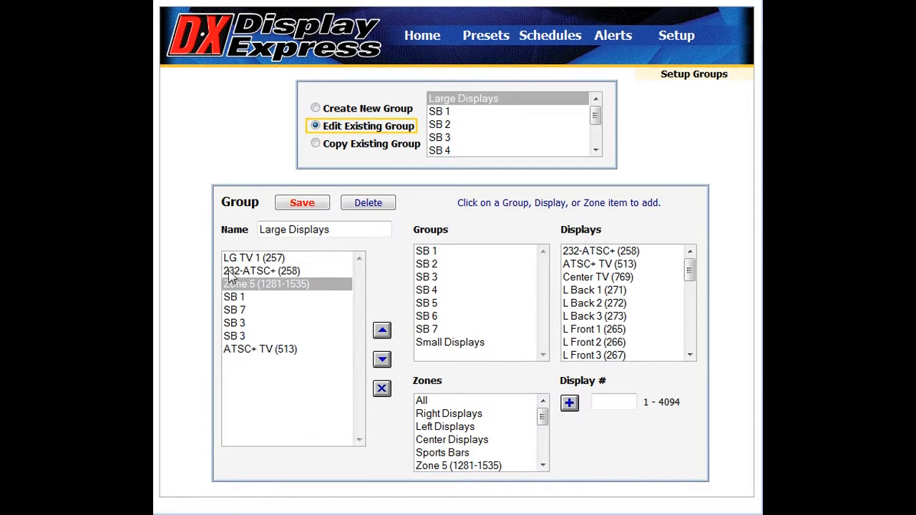
Step: Remove ATSC+ TV (513) from the Large Displays group and save the group
click(262, 352)
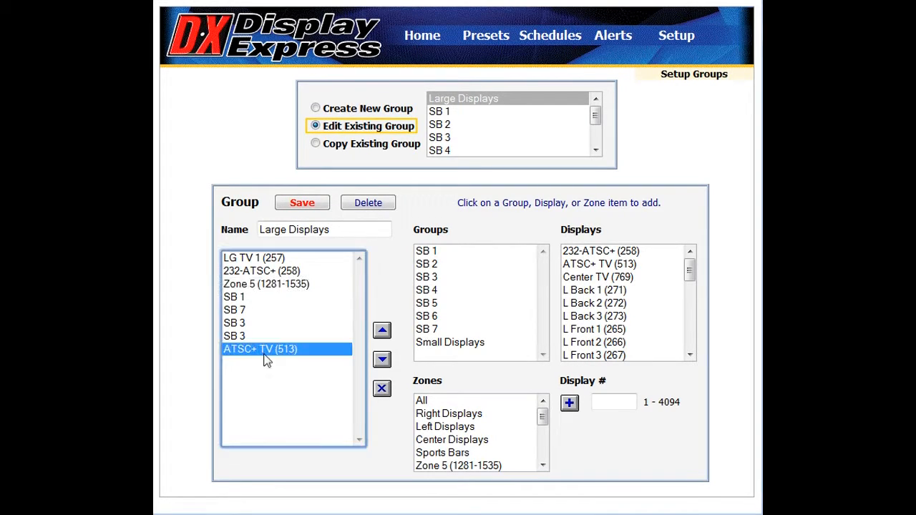
click(382, 388)
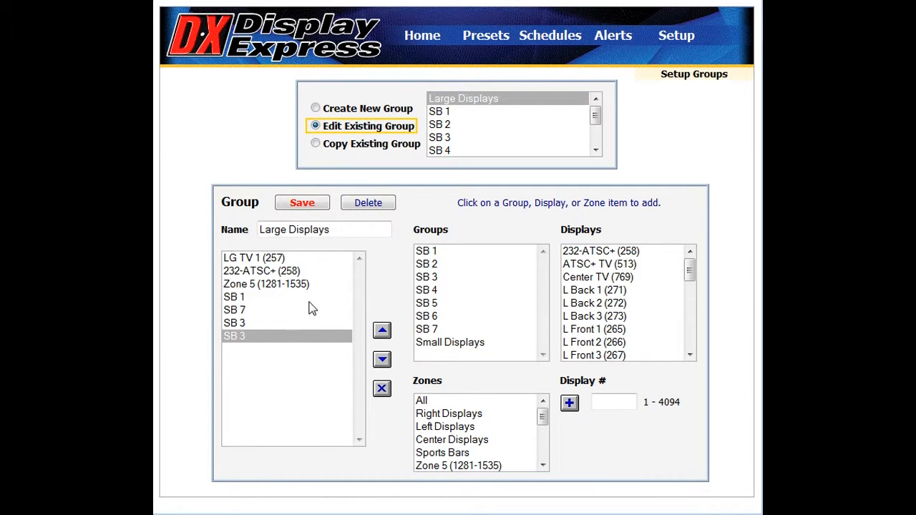
click(299, 204)
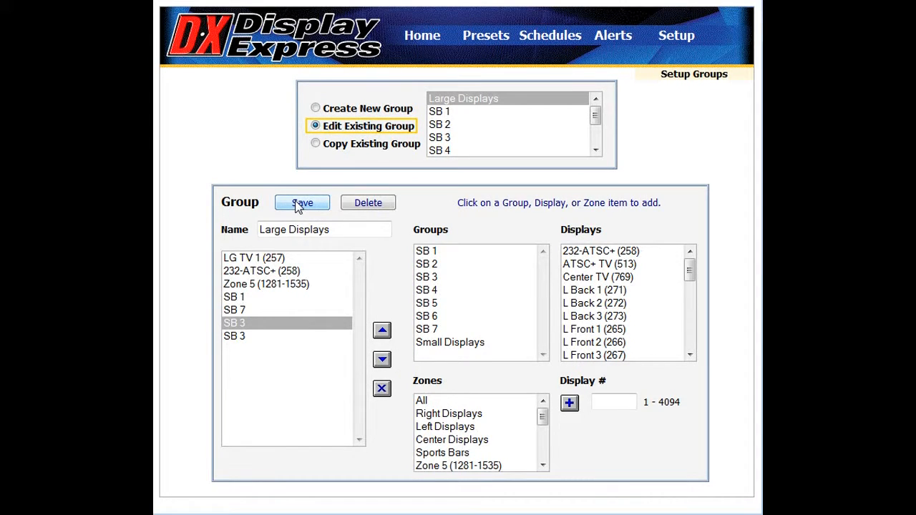
Step: Look through the create and edit modes for groups, load group SB 4, and switch to copying it
click(373, 112)
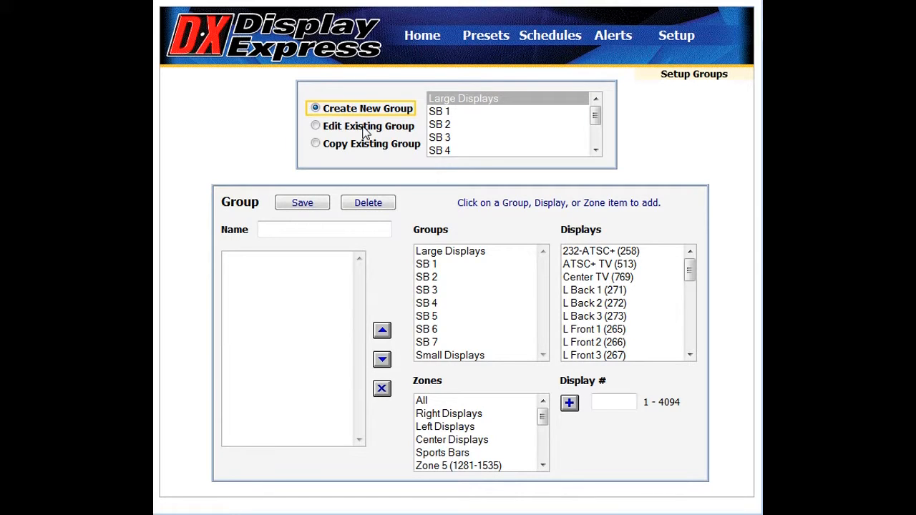
click(363, 129)
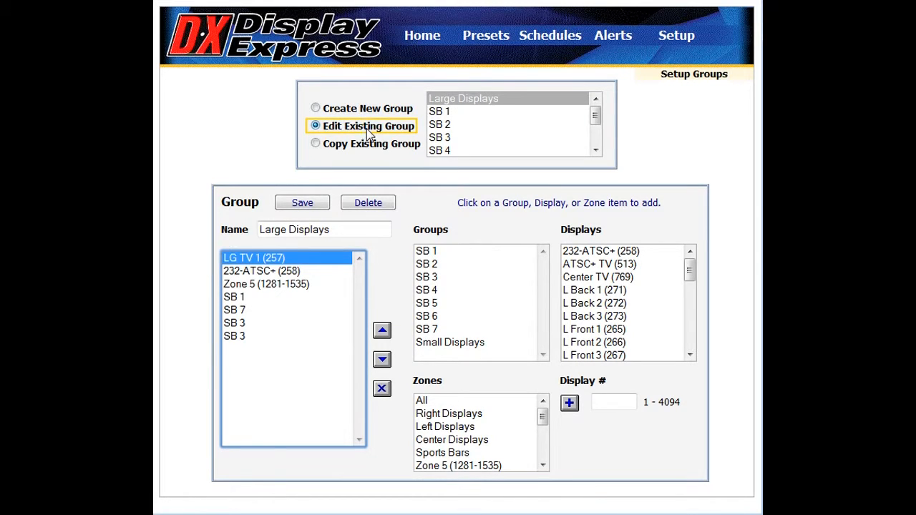
click(442, 151)
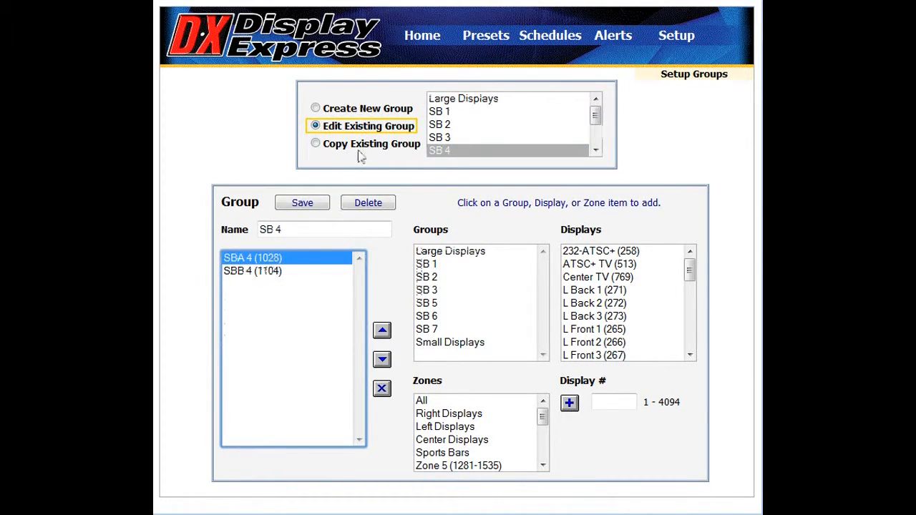
click(397, 147)
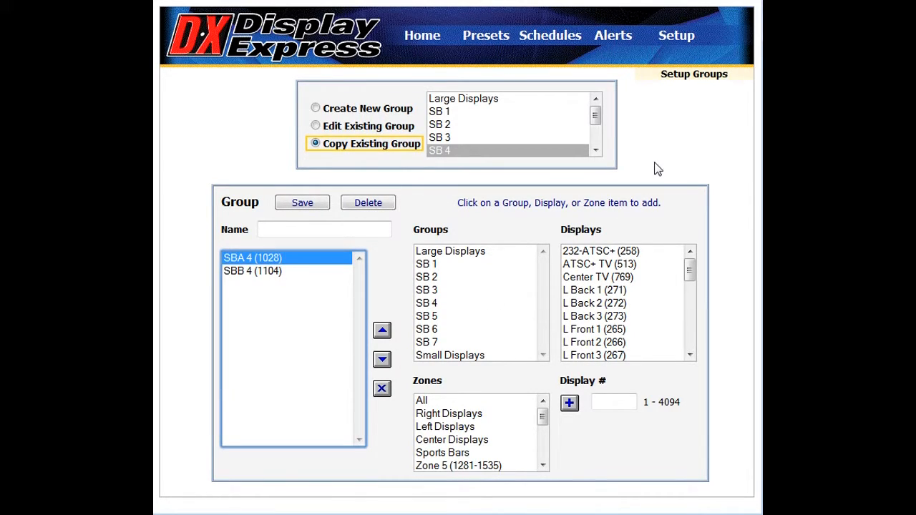
Step: Open the channel setup and view the channel labels sorted by channel, returning to sorting by label
mouse_move(685, 41)
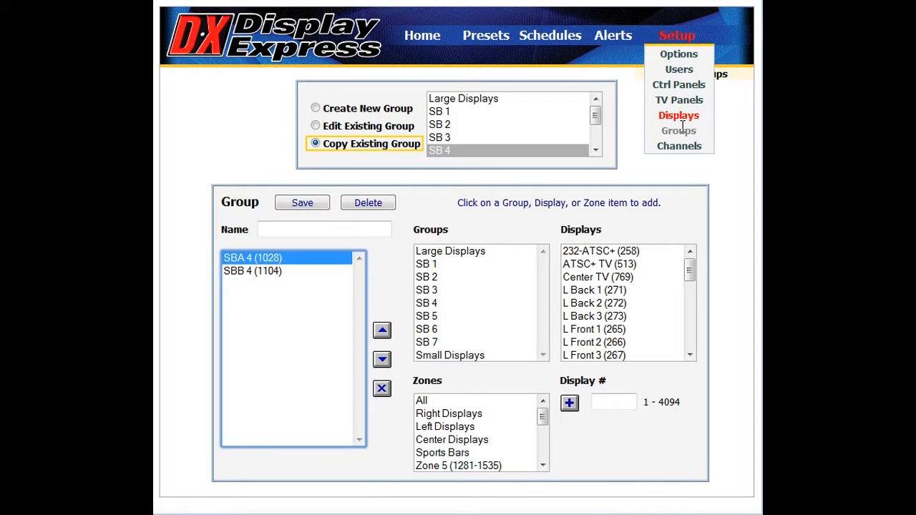
click(678, 147)
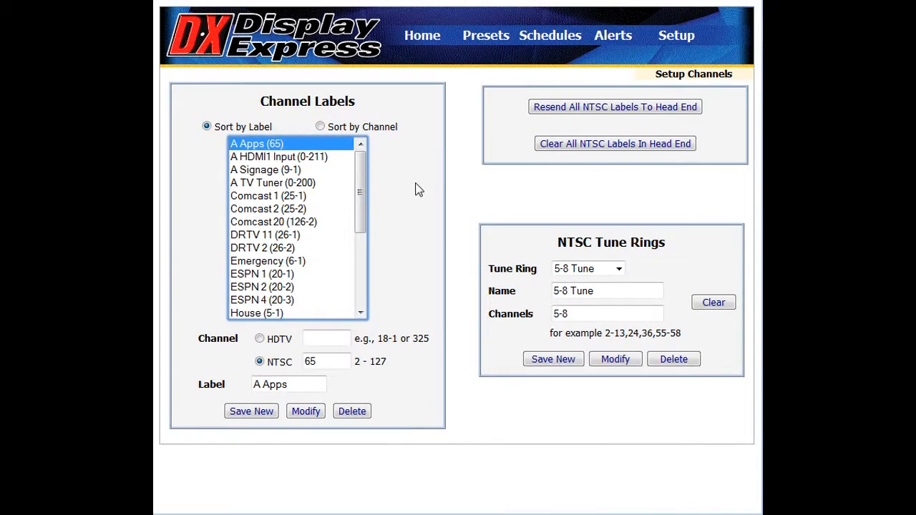
click(381, 131)
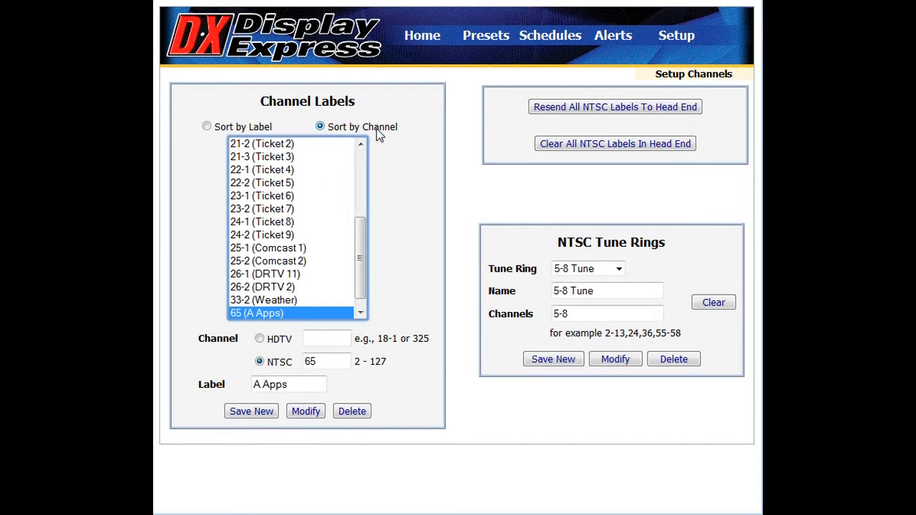
click(207, 127)
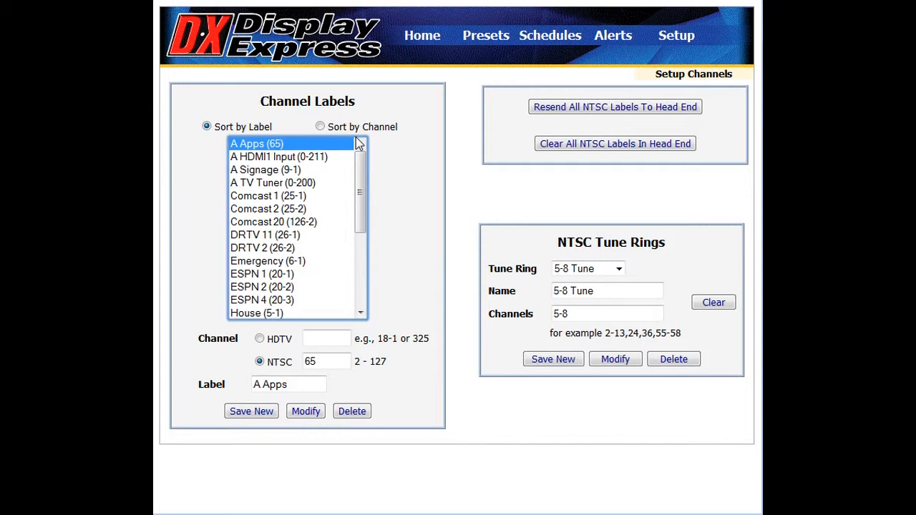
Step: Select the Emergency (6-1) channel label and submit its HDTV channel and label text as a modification
click(295, 250)
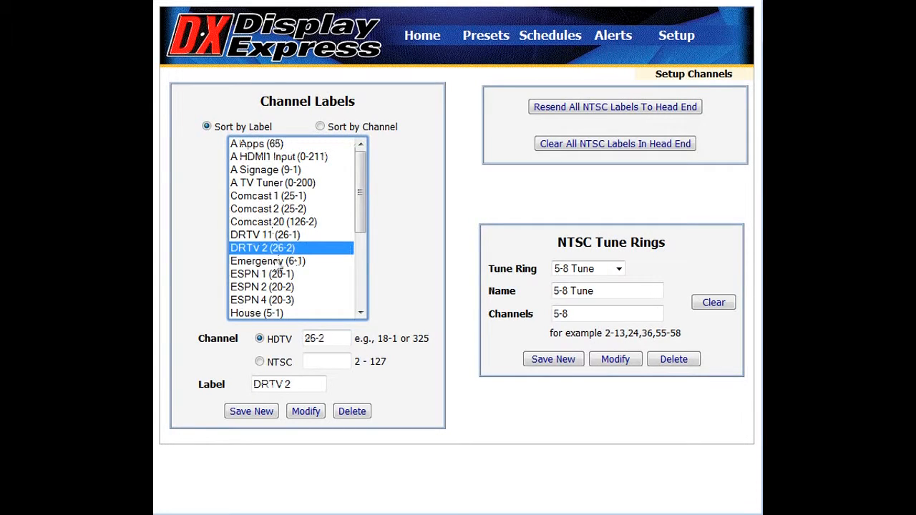
click(280, 262)
click(335, 339)
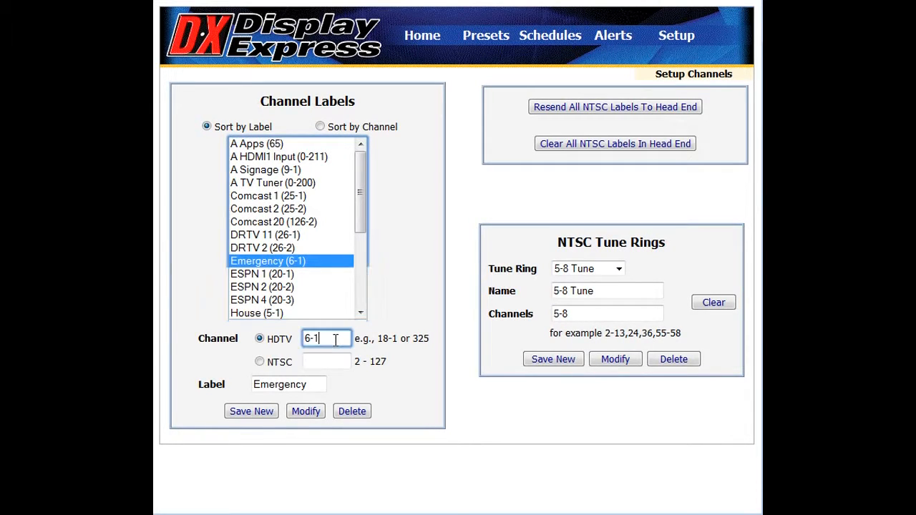
click(315, 387)
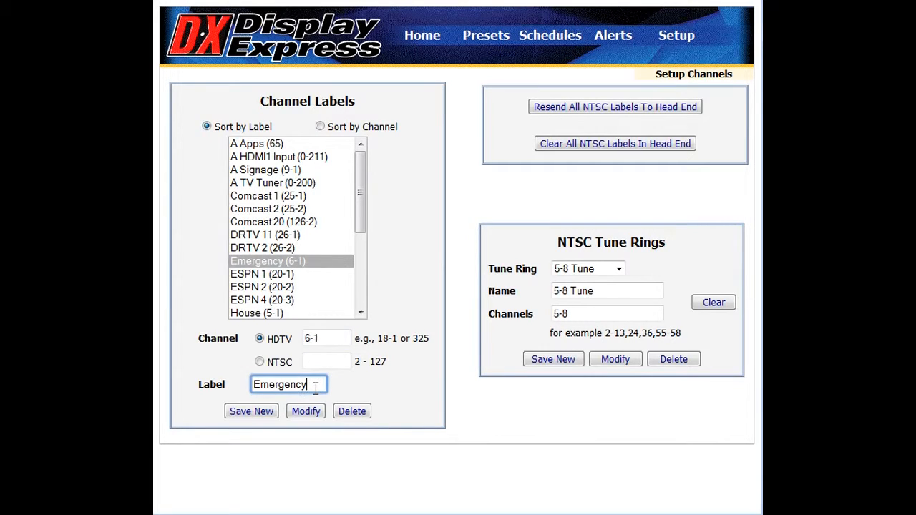
click(313, 413)
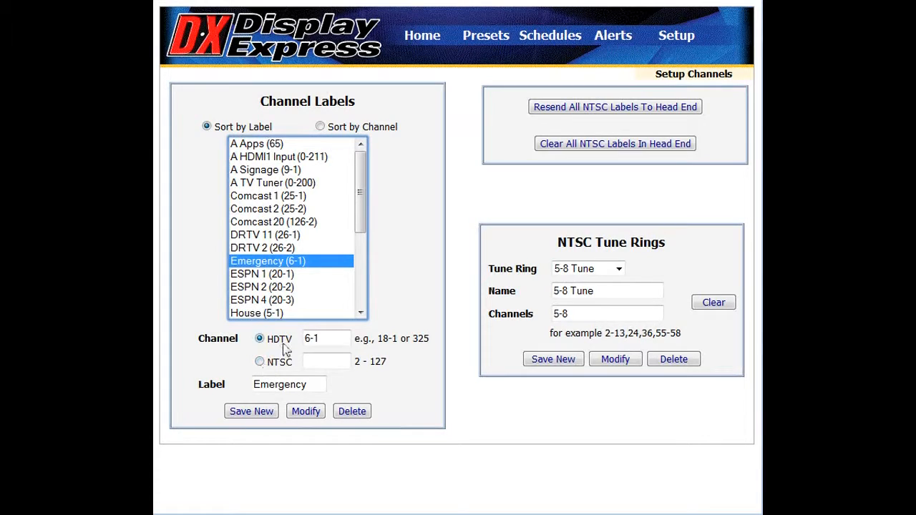
Step: View the channel settings of the A HDMI1 Input label
click(315, 157)
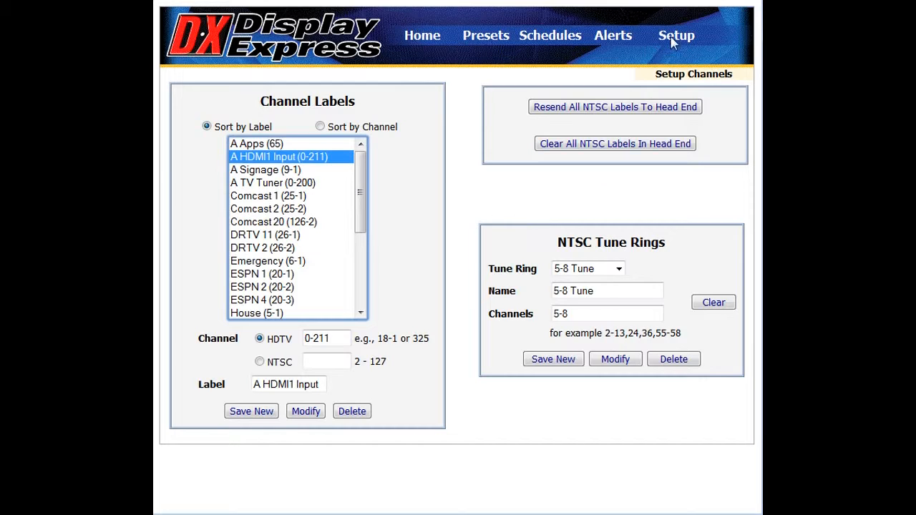
mouse_move(673, 41)
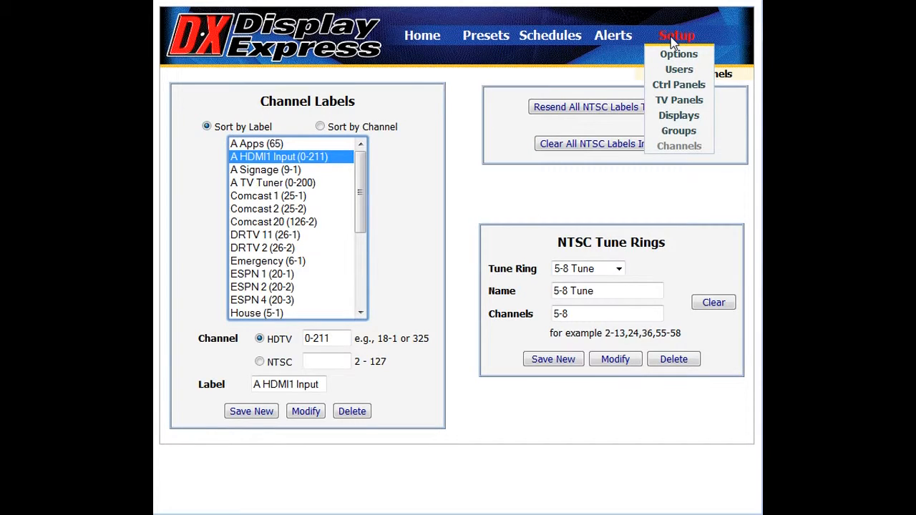